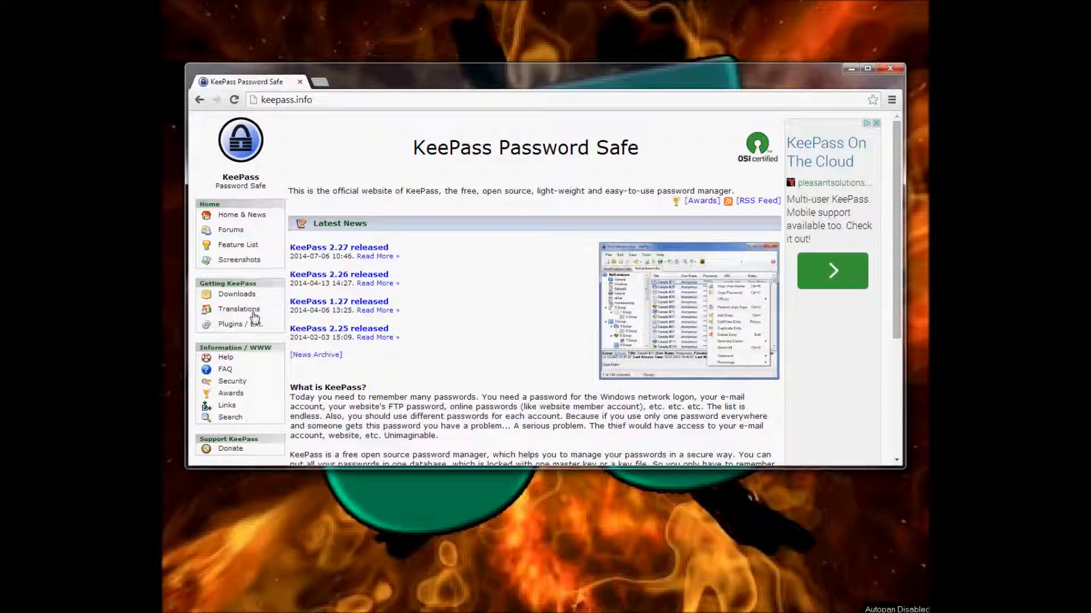
{"action": "left_click", "coordinate": [323, 100]}
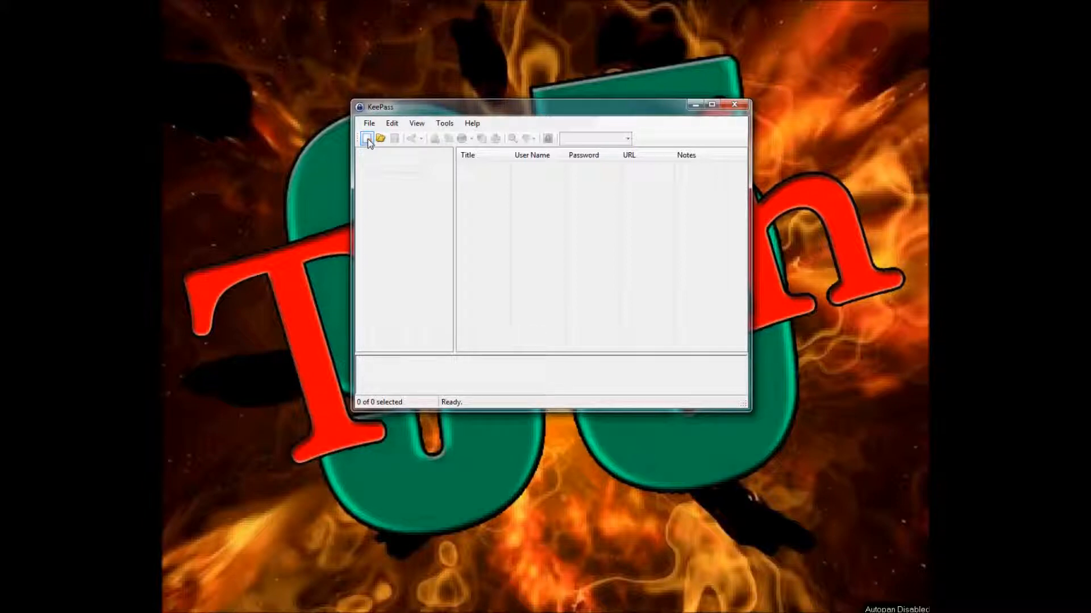
- In KeePass, create a password database named NewDatabase in the Documents library, protected by a master password, with the default database settings
{"action": "left_click", "coordinate": [367, 138]}
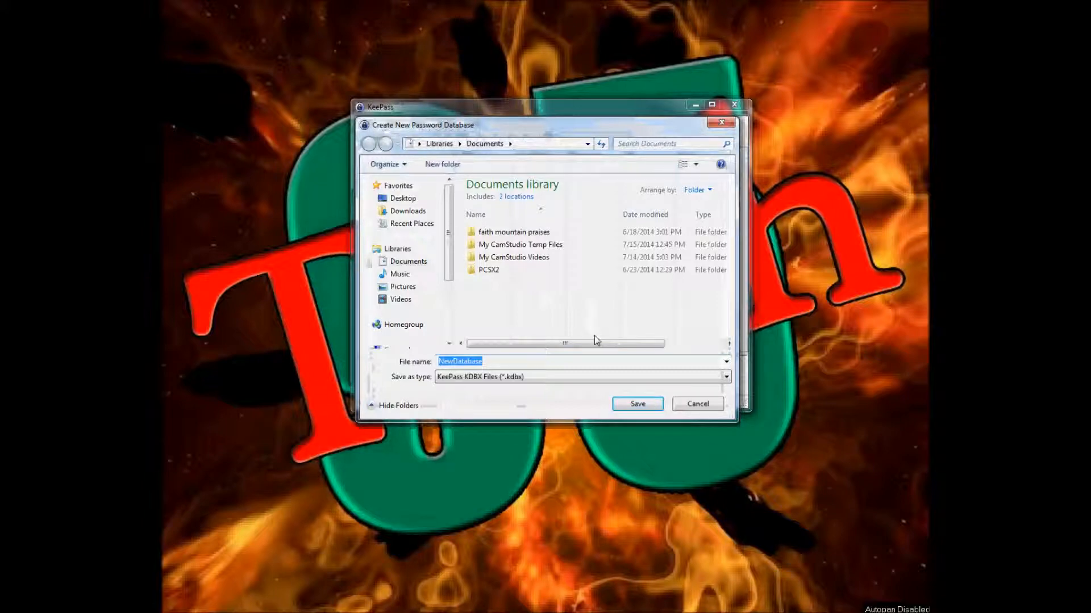
{"action": "left_click", "coordinate": [636, 404]}
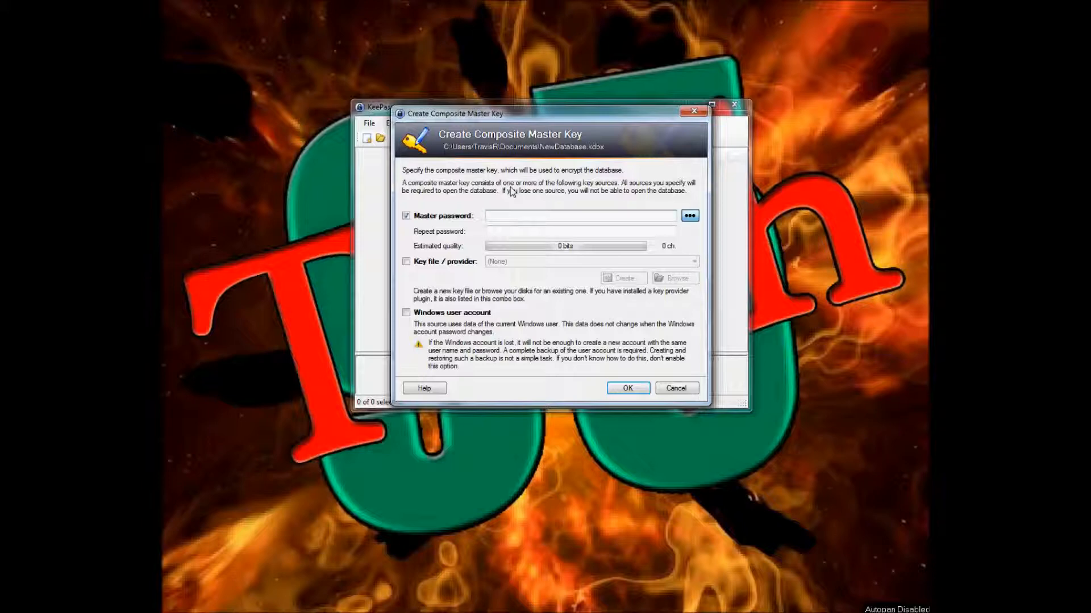
{"action": "type", "text": "********"}
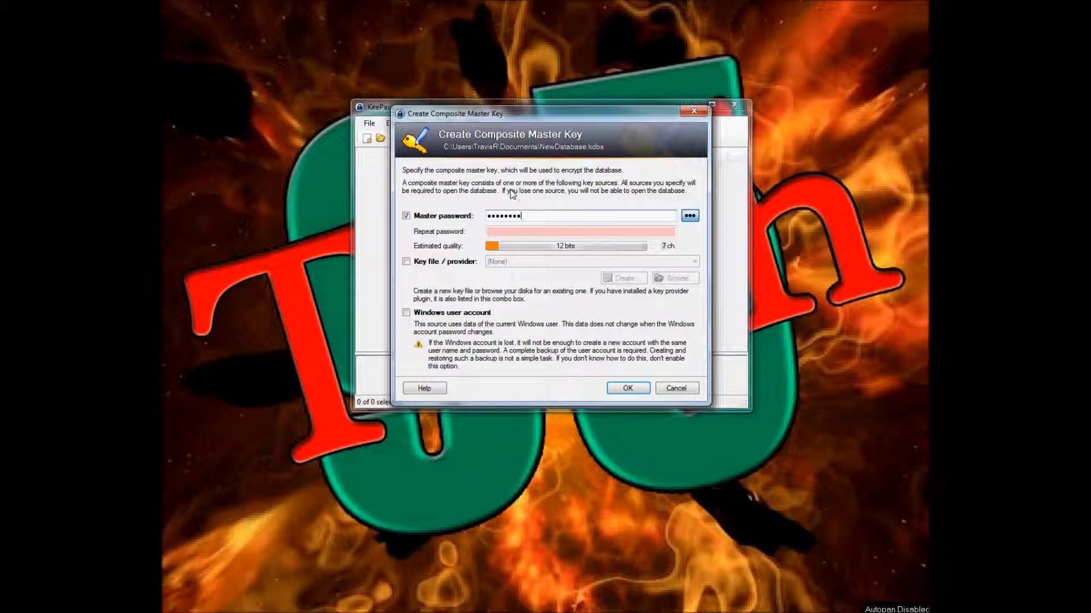
{"action": "type", "text": "*"}
{"action": "left_click", "coordinate": [519, 231]}
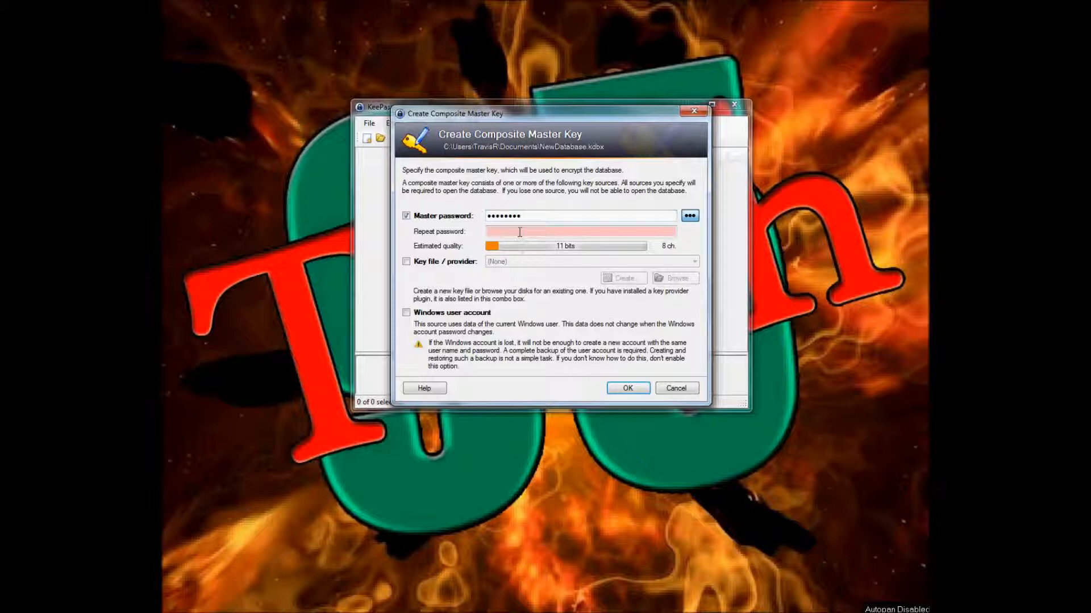
{"action": "type", "text": "********"}
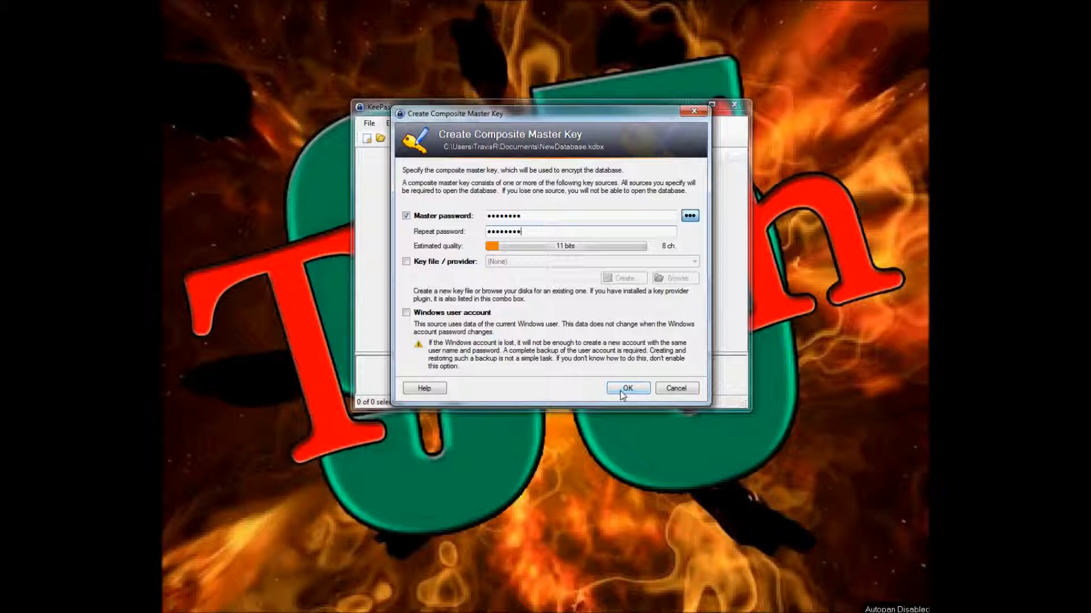
{"action": "left_click", "coordinate": [623, 389]}
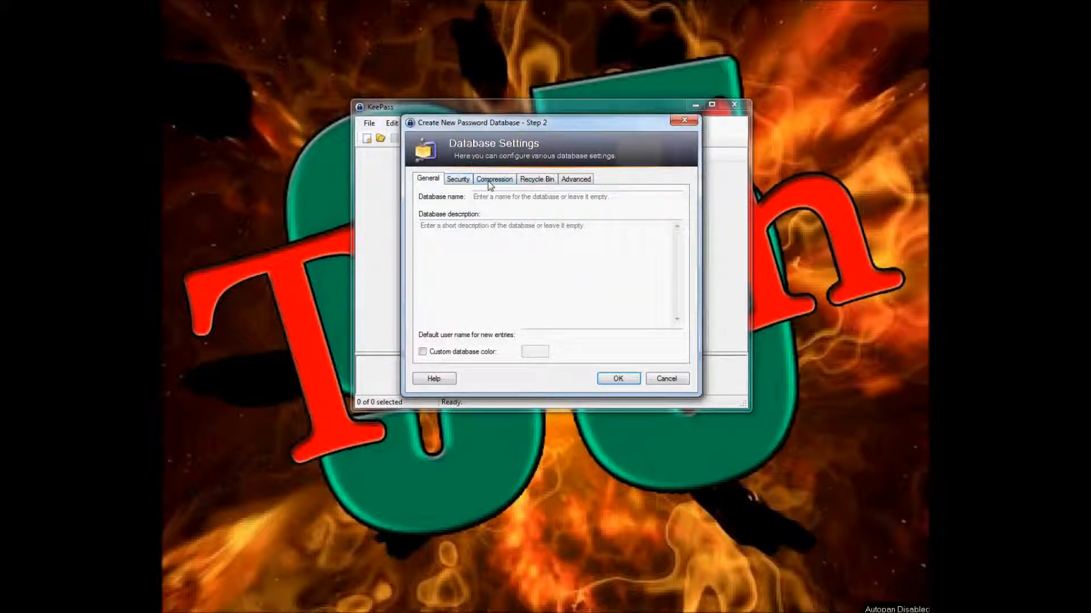
{"action": "left_click", "coordinate": [615, 377]}
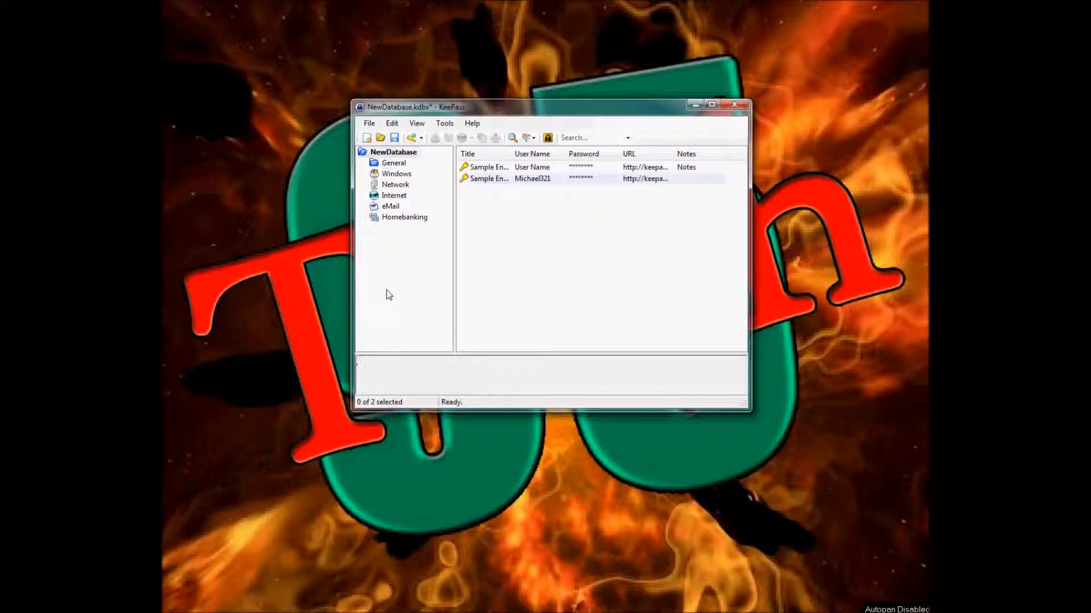
- Add a group to the database under the default name New Group
{"action": "right_click", "coordinate": [390, 273]}
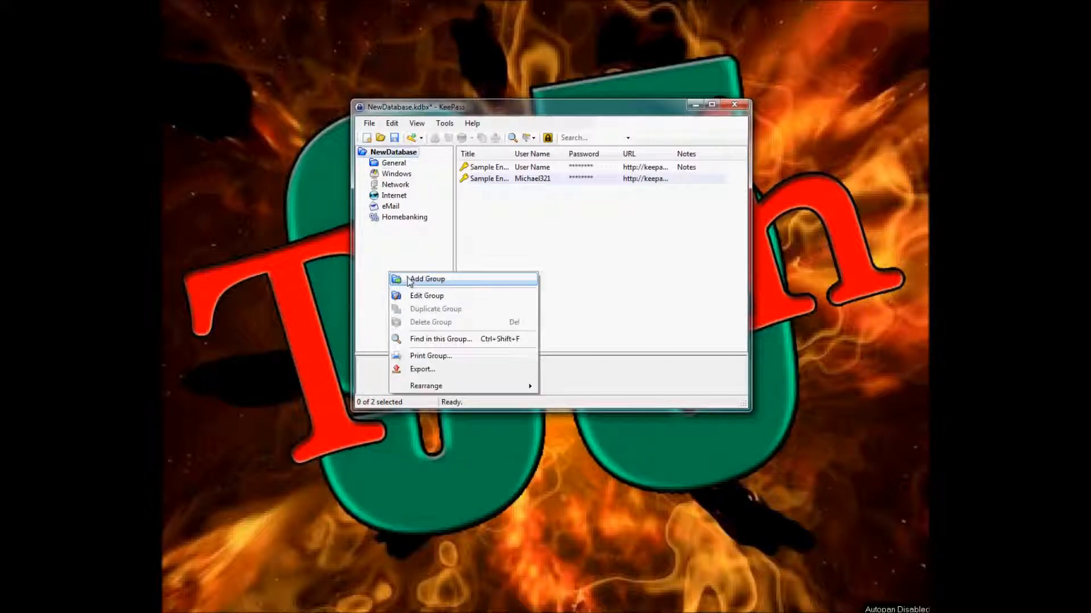
{"action": "left_click", "coordinate": [411, 279]}
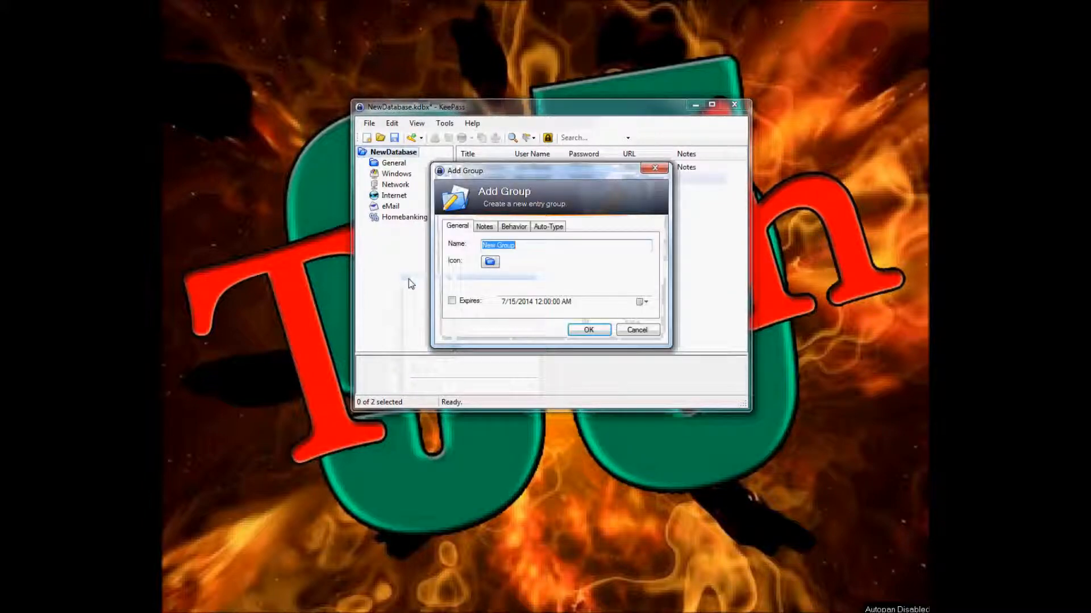
{"action": "left_click", "coordinate": [589, 330]}
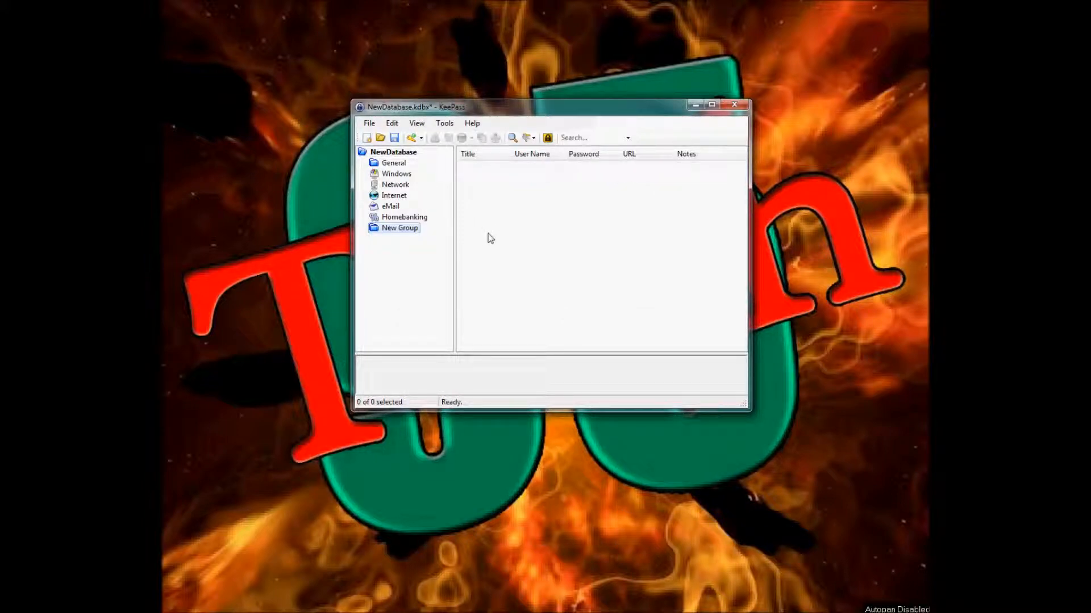
- Start an entry in New Group titled "fake gmail", enter the account's e-mail as user name, and briefly reveal the generated password
{"action": "right_click", "coordinate": [490, 219]}
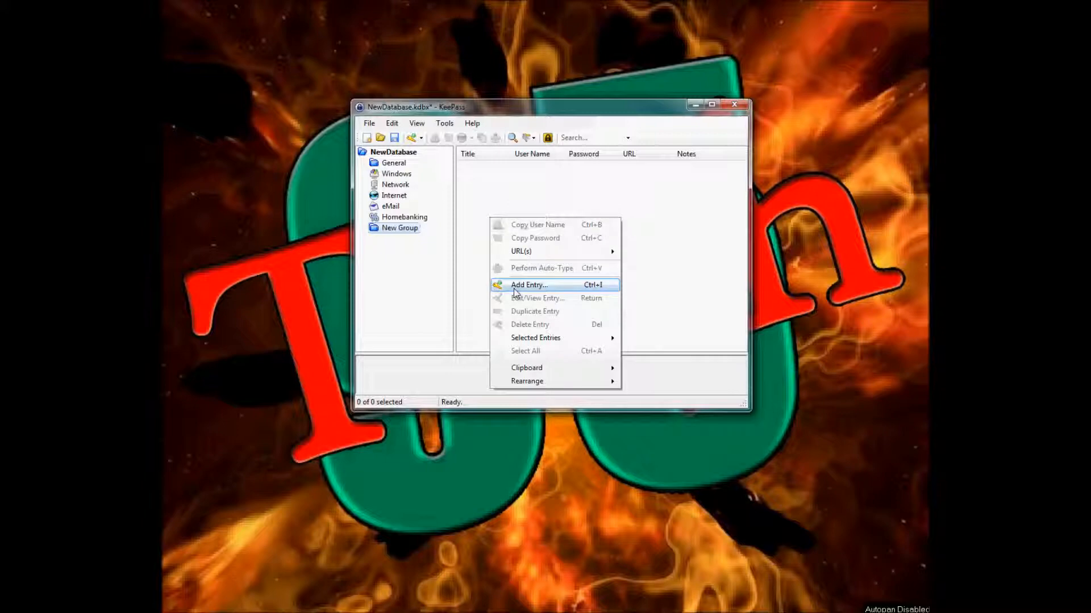
{"action": "left_click", "coordinate": [515, 286]}
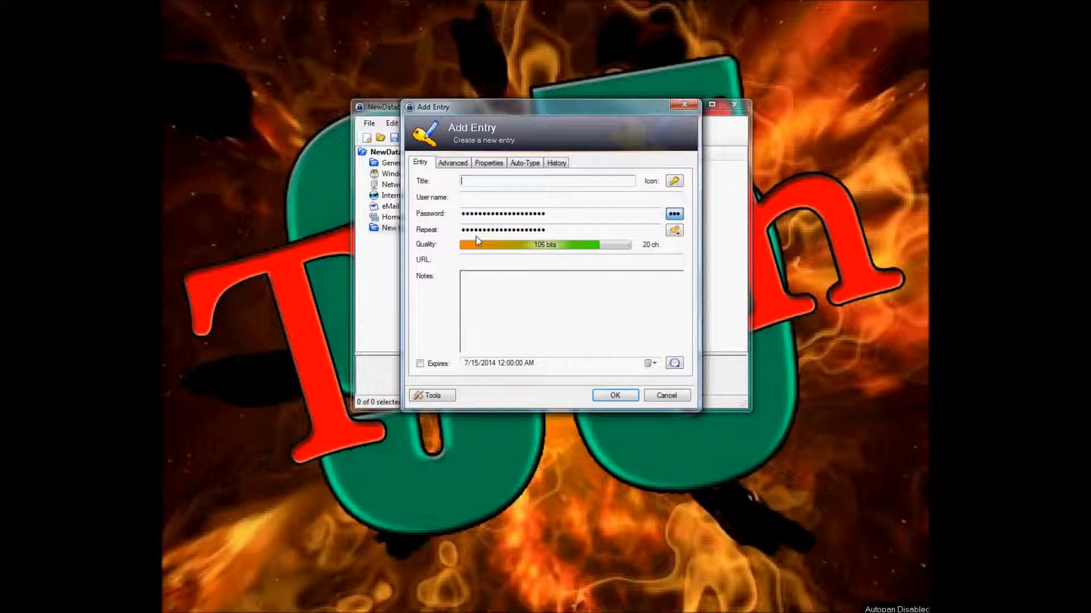
{"action": "type", "text": "fake gmail"}
{"action": "key", "text": "Tab"}
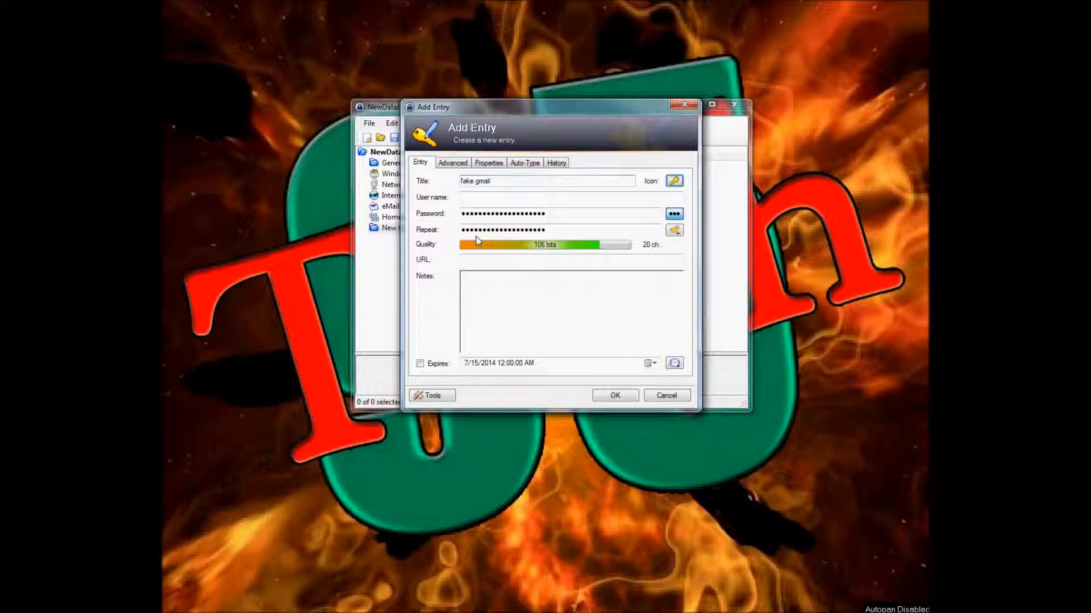
{"action": "left_click", "coordinate": [487, 198]}
{"action": "type", "text": "fakeemail"}
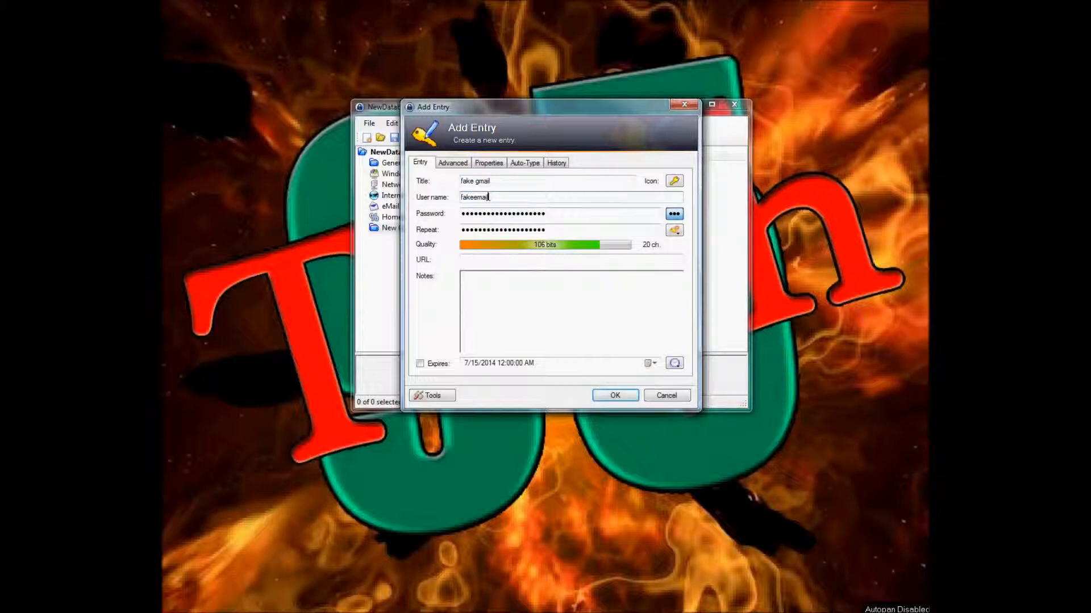
{"action": "type", "text": "@fakeserver.com"}
{"action": "left_click", "coordinate": [673, 214]}
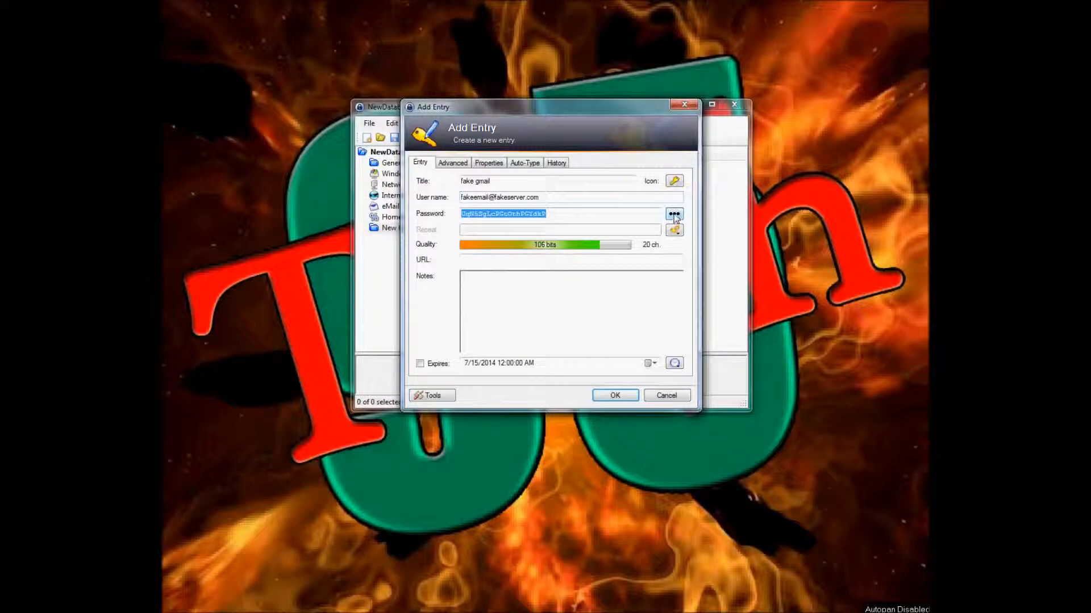
{"action": "left_click", "coordinate": [674, 214]}
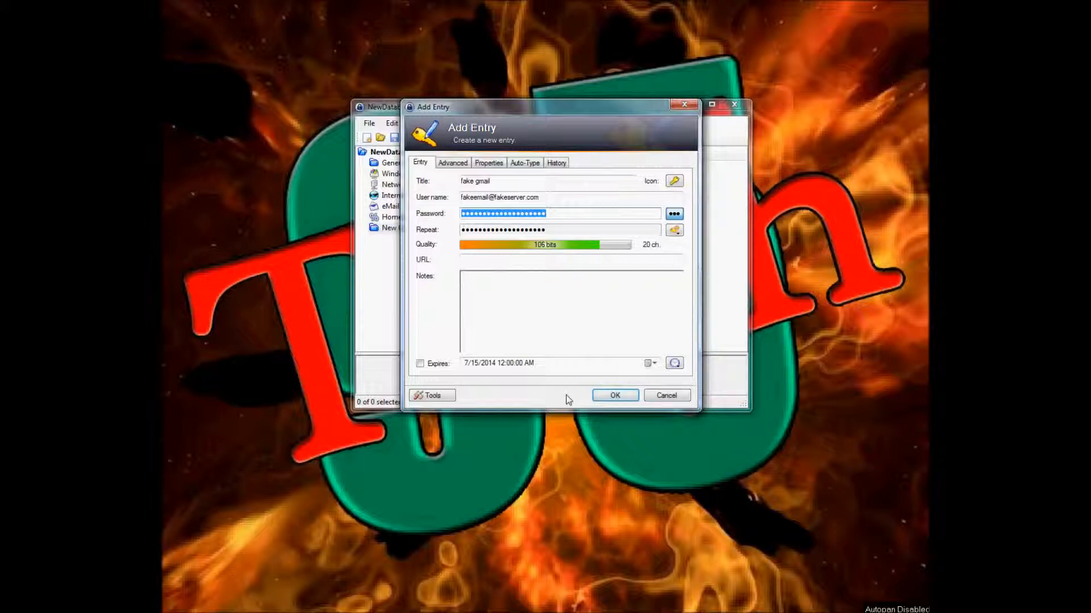
- Paste the Gmail sign-in address as the entry's URL, and save both the entry and the database
{"action": "left_click", "coordinate": [468, 260]}
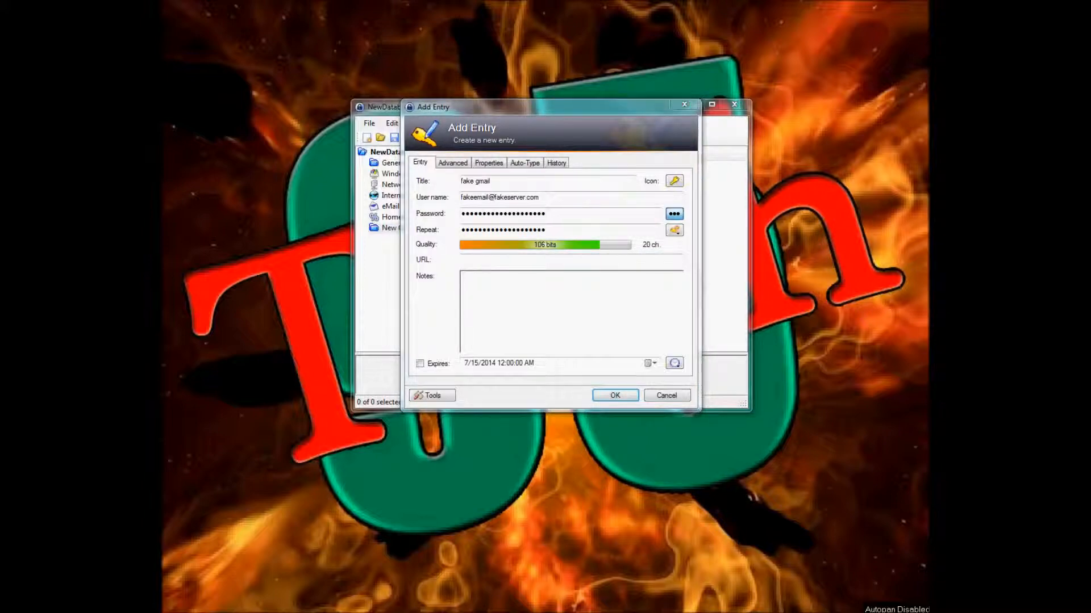
{"action": "left_click", "coordinate": [352, 246]}
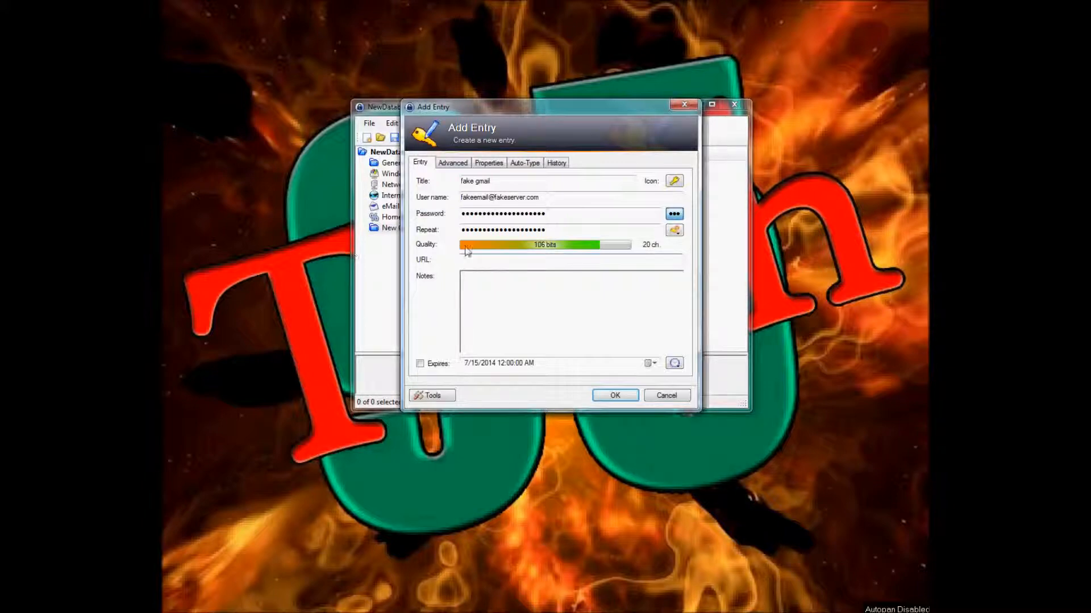
{"action": "right_click", "coordinate": [473, 260]}
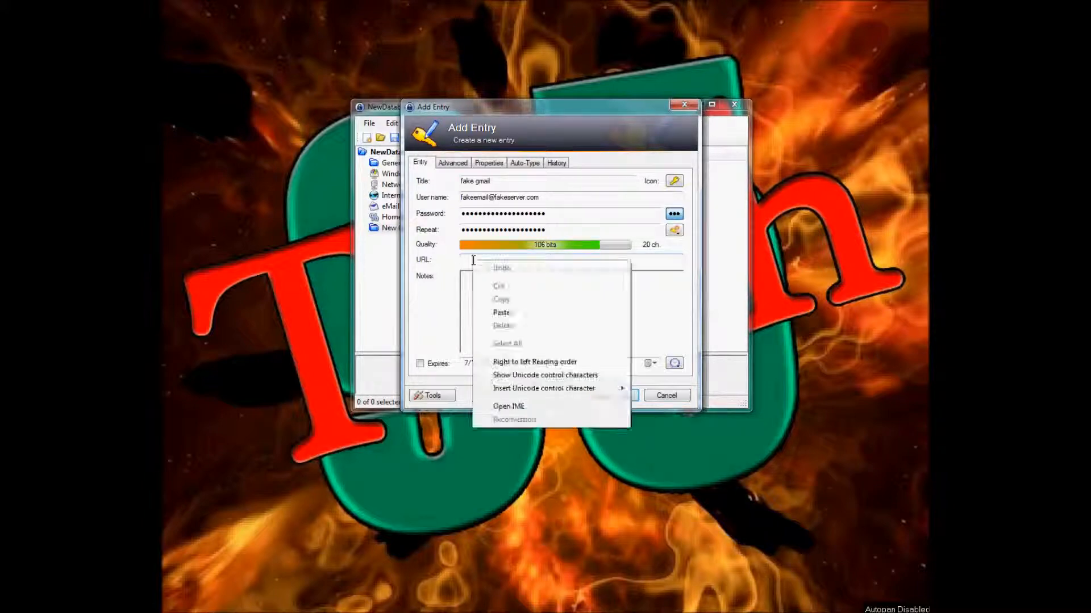
{"action": "left_click", "coordinate": [501, 313]}
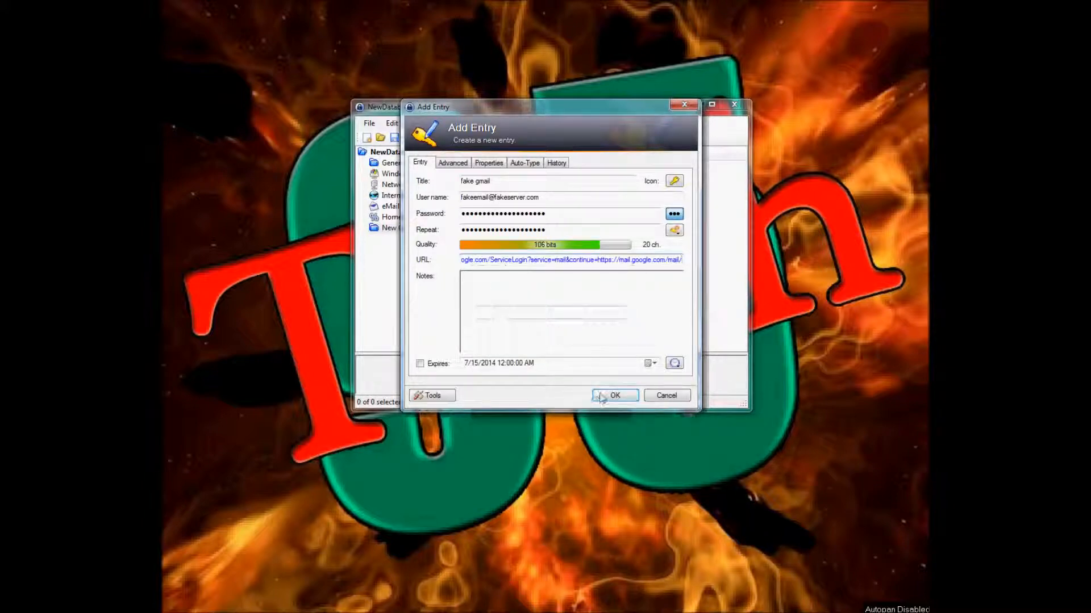
{"action": "left_click", "coordinate": [614, 396]}
{"action": "left_click", "coordinate": [492, 233]}
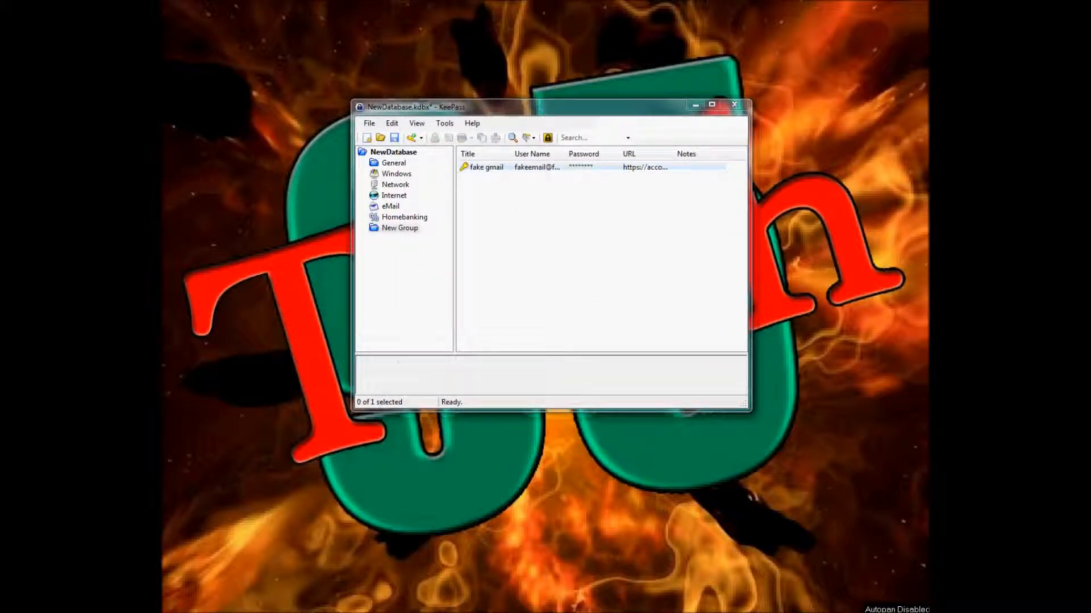
{"action": "left_click", "coordinate": [395, 139]}
- Examine the available actions and URL opening options for the fake gmail entry
{"action": "left_click", "coordinate": [489, 168]}
{"action": "right_click", "coordinate": [491, 170]}
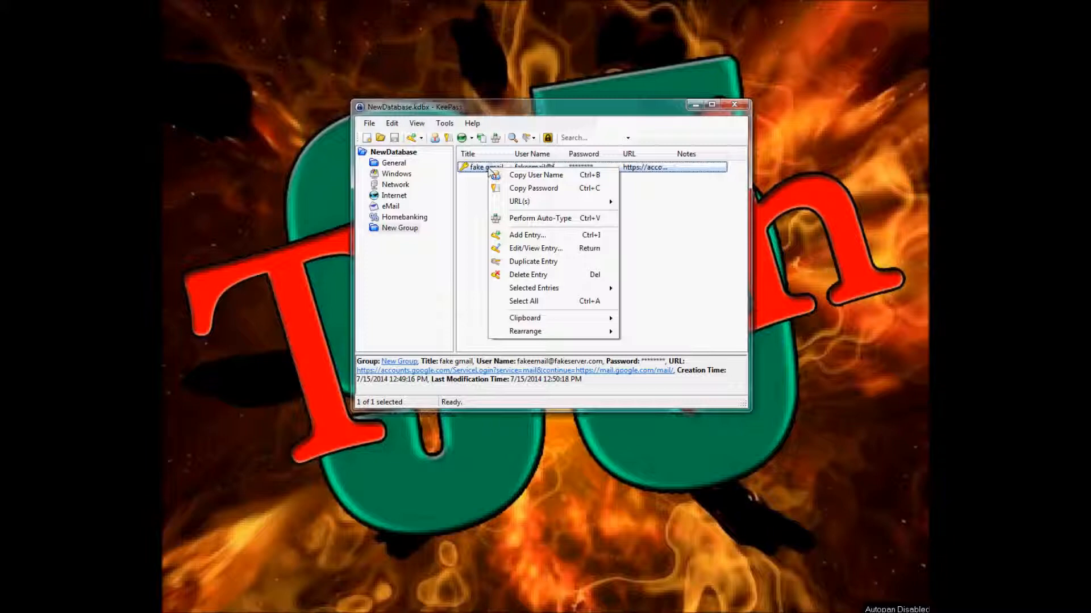
{"action": "mouse_move", "coordinate": [517, 206]}
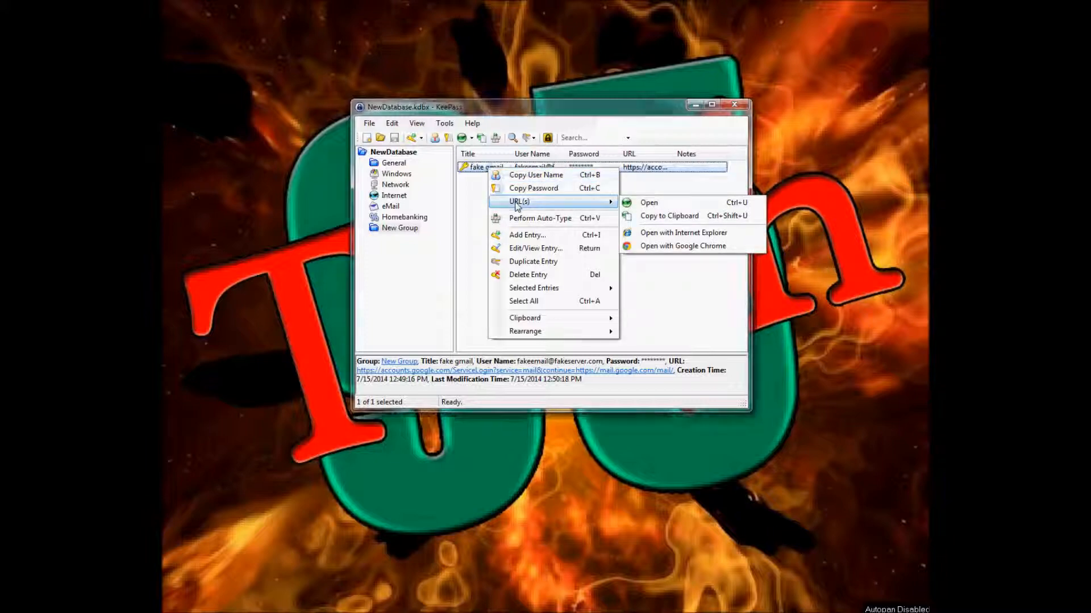
{"action": "left_click", "coordinate": [645, 265]}
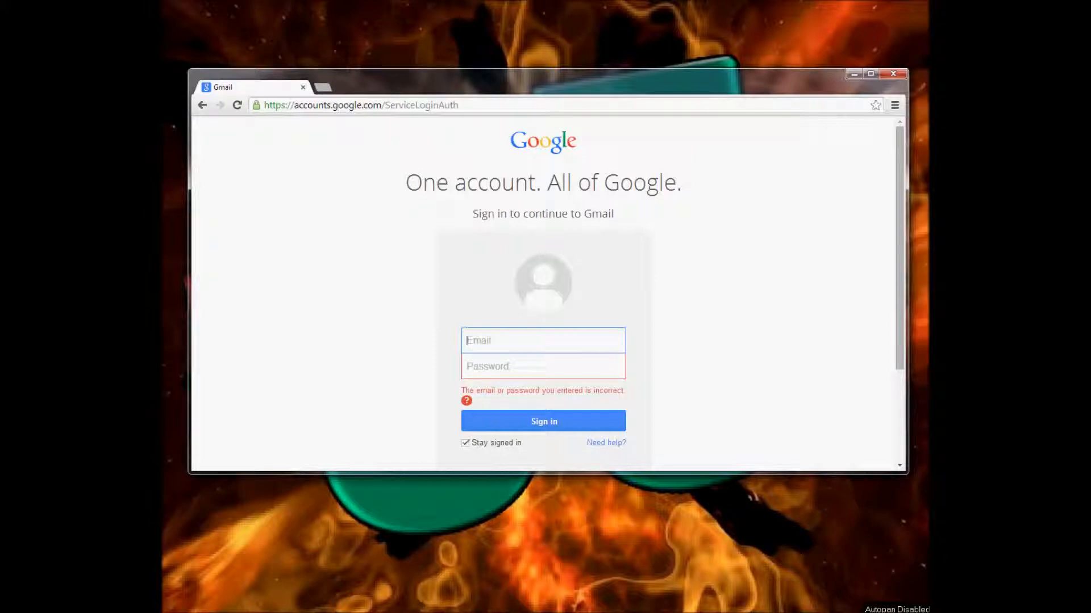
- Auto-type the fake gmail entry's user name and password into the Gmail sign-in form
{"action": "key", "text": "alt+Tab"}
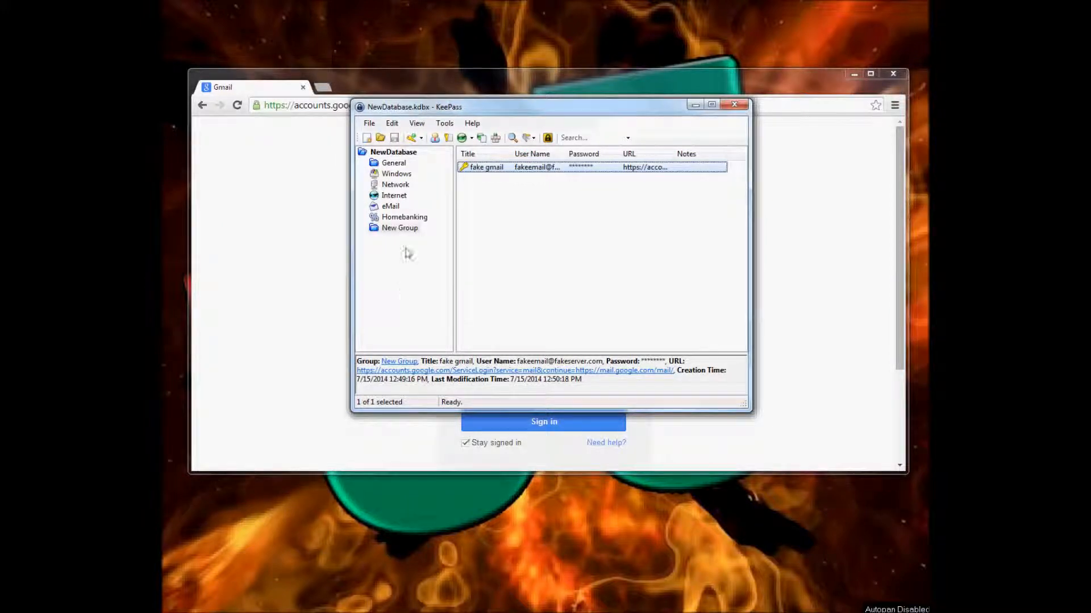
{"action": "right_click", "coordinate": [478, 170]}
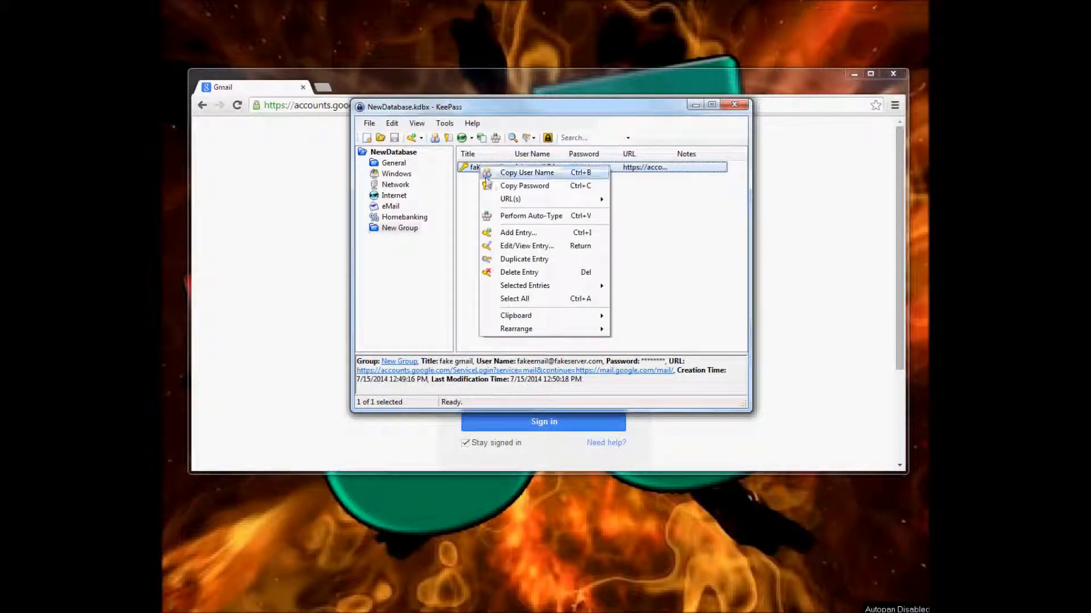
{"action": "left_click", "coordinate": [514, 217]}
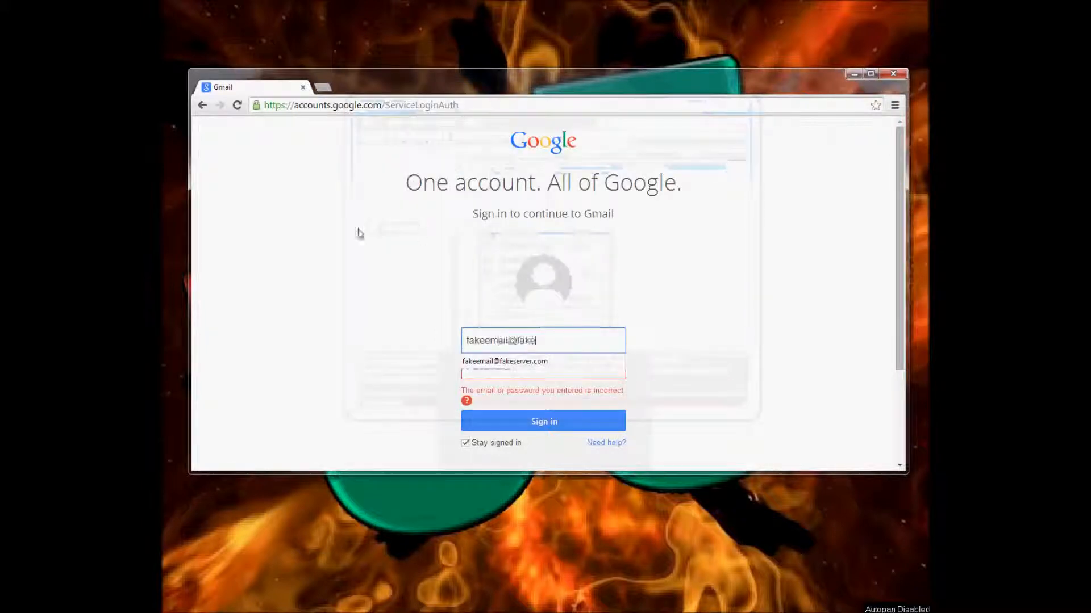